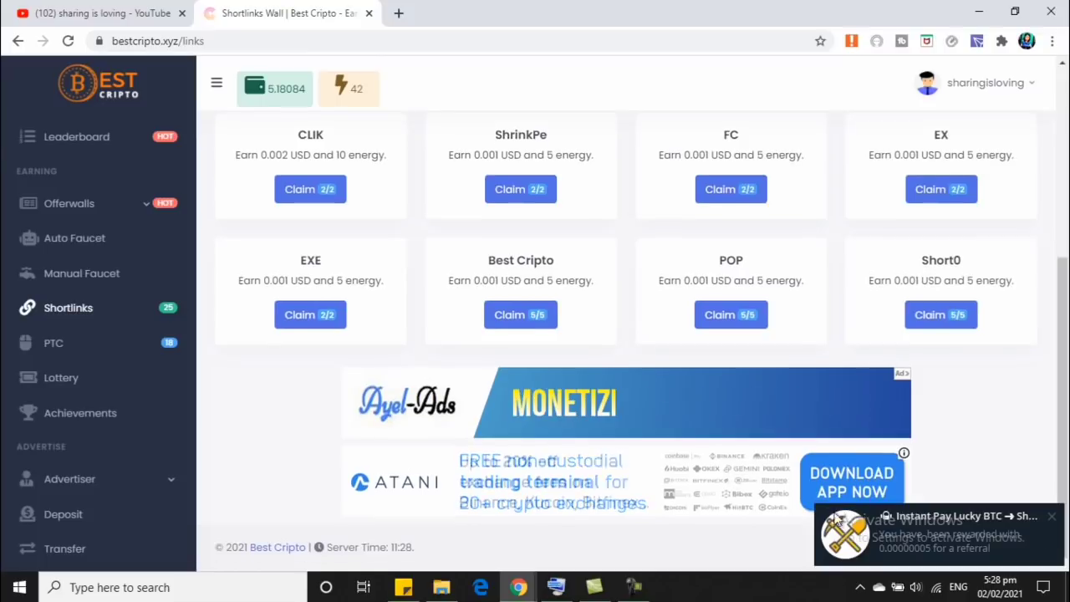
- Open the PTC ads and view the Cryptocurrency exchange ad, dismissing the desktop notification
click(73, 346)
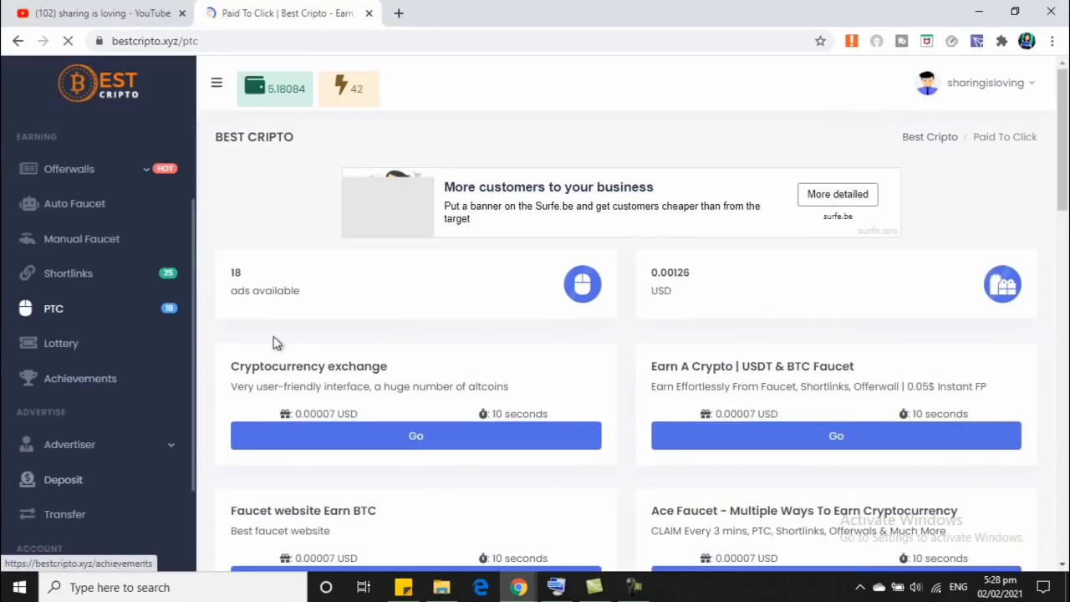
scroll(477, 409, down, 2)
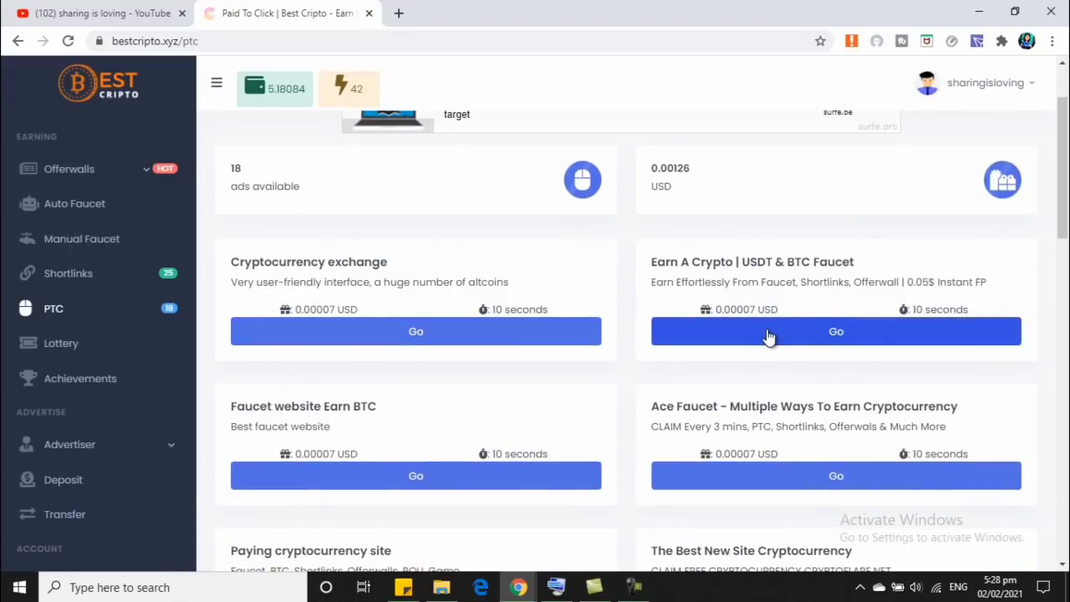
scroll(831, 453, down, 4)
scroll(393, 361, up, 2)
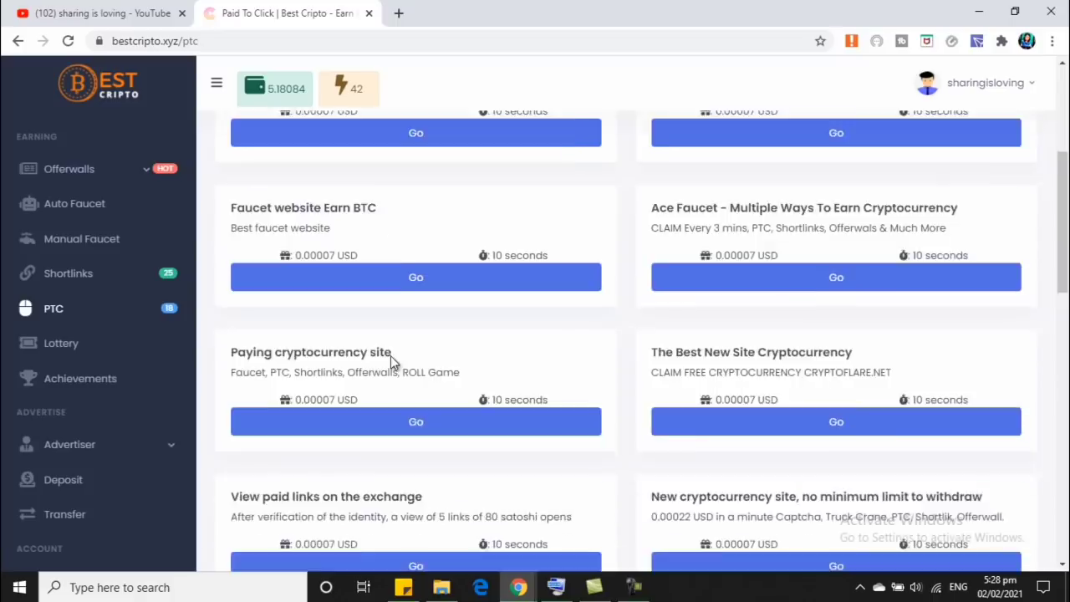
scroll(393, 361, up, 3)
click(420, 336)
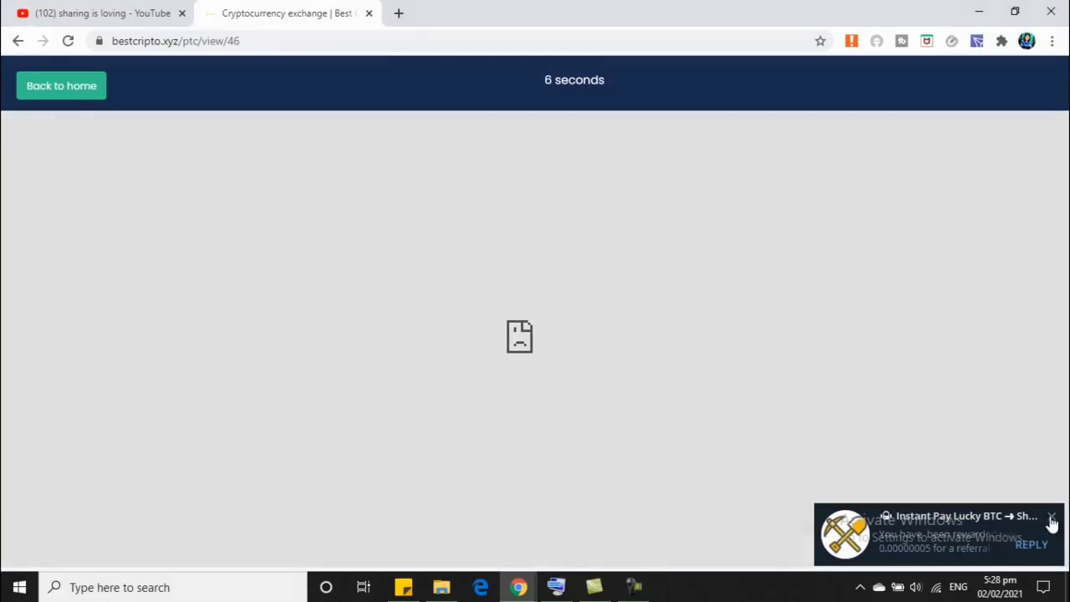
click(1050, 518)
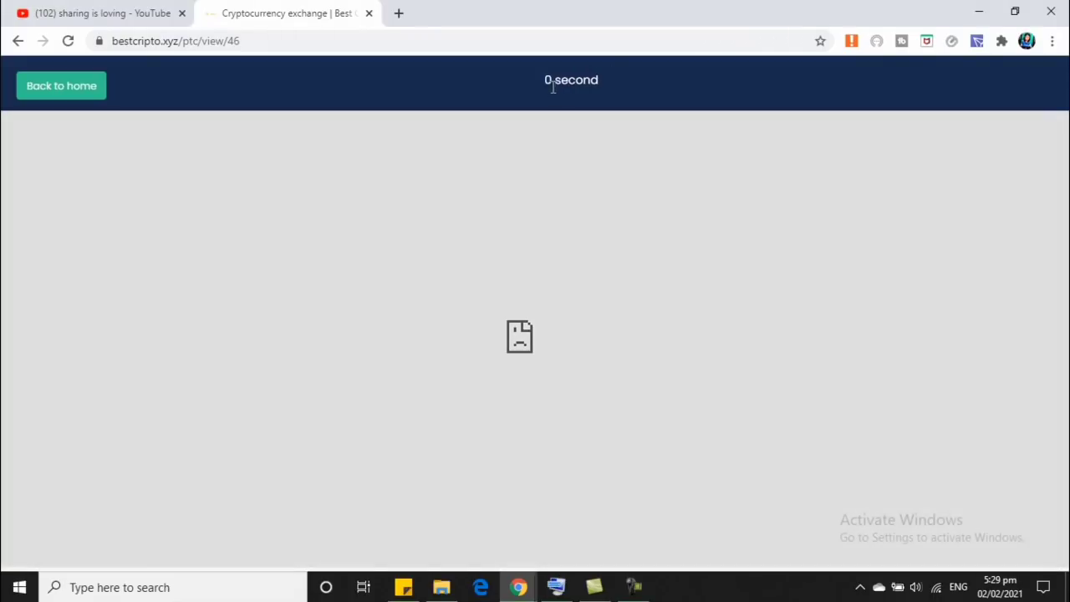
- Complete the Recaptcha V2 check to claim the ad reward, and return to the PTC ads list
click(551, 84)
click(437, 206)
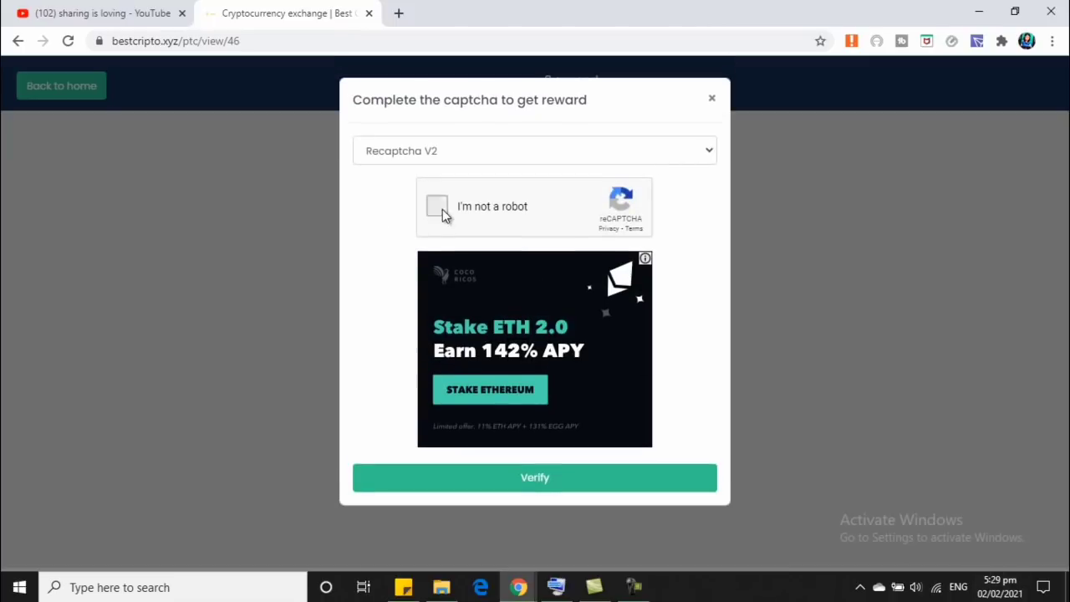
click(530, 477)
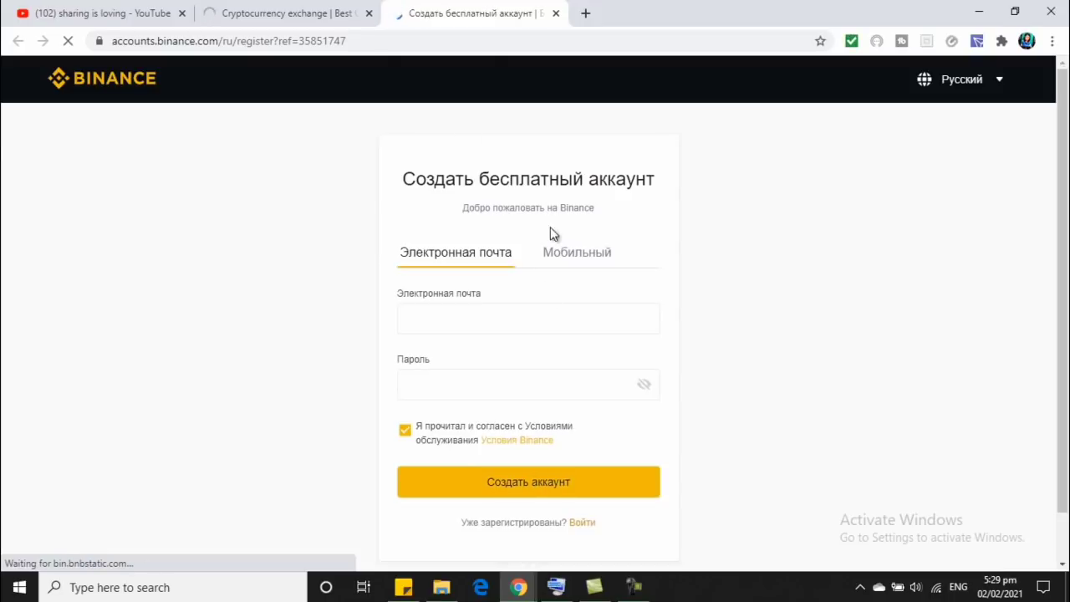
click(287, 12)
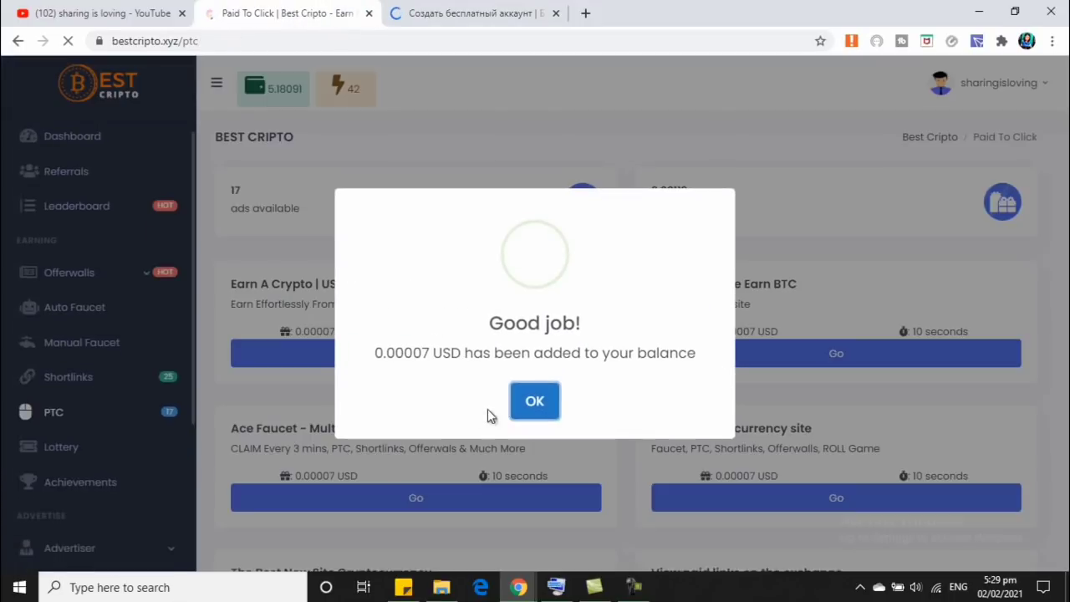
click(535, 402)
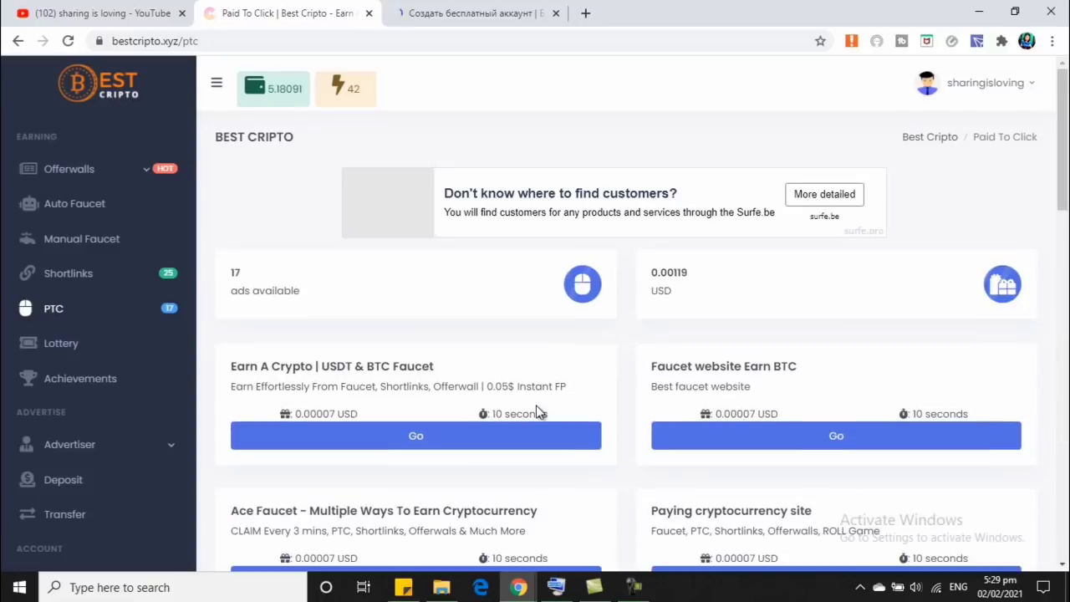
- Open the Lottery page, close the advertising tabs, and review the ticket purchase and last winners sections
click(74, 343)
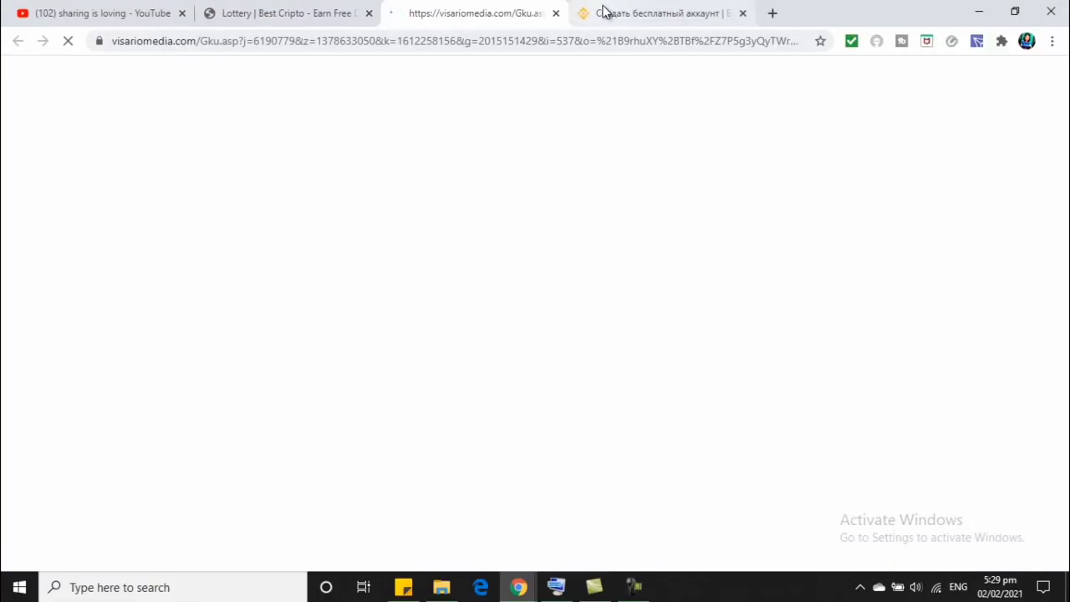
click(605, 12)
click(742, 14)
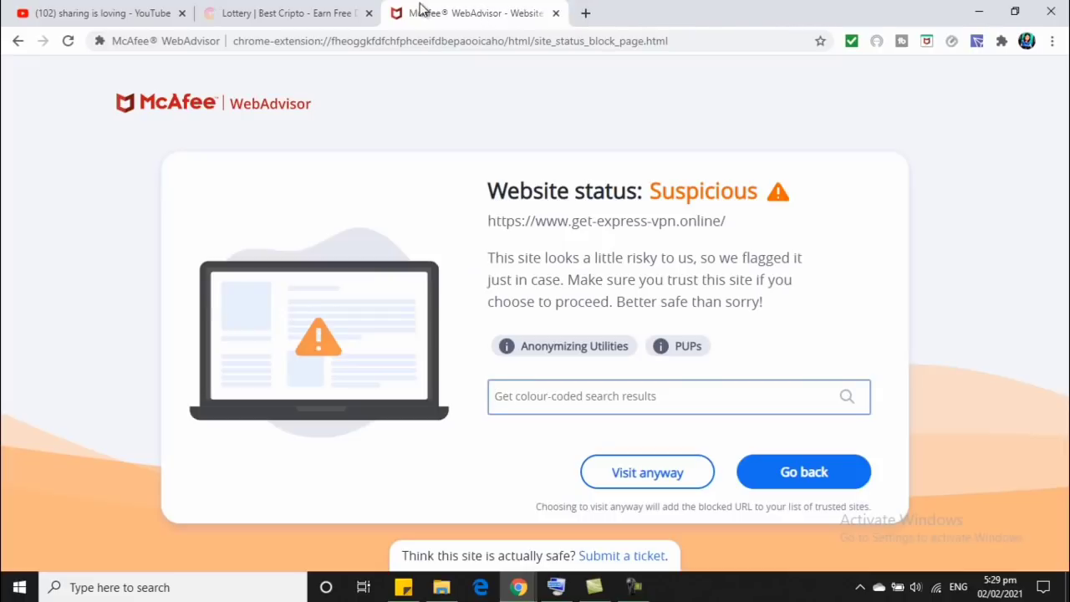
click(556, 13)
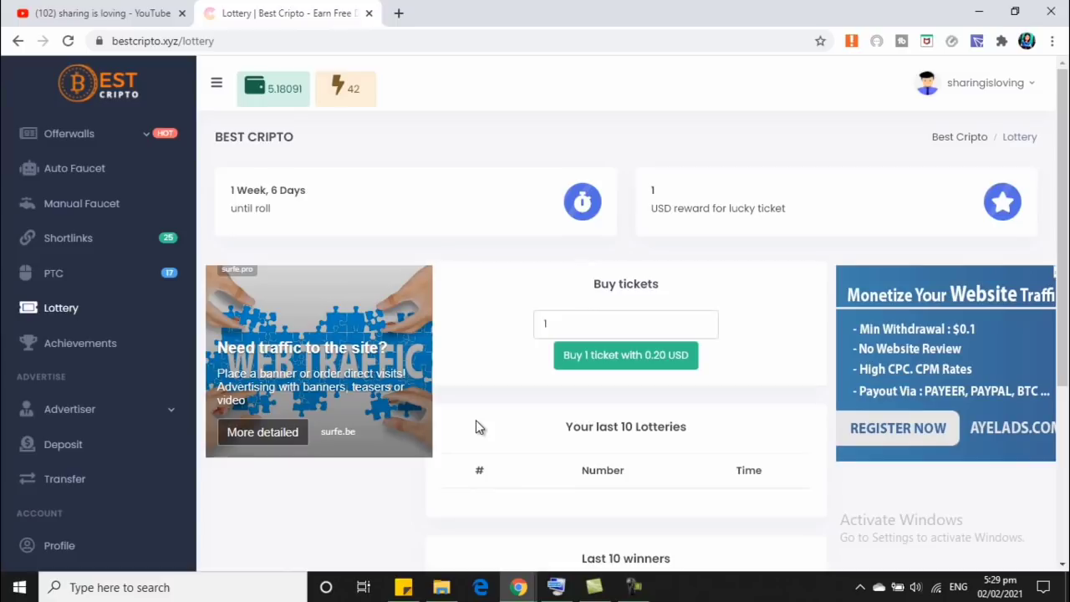
scroll(634, 474, down, 3)
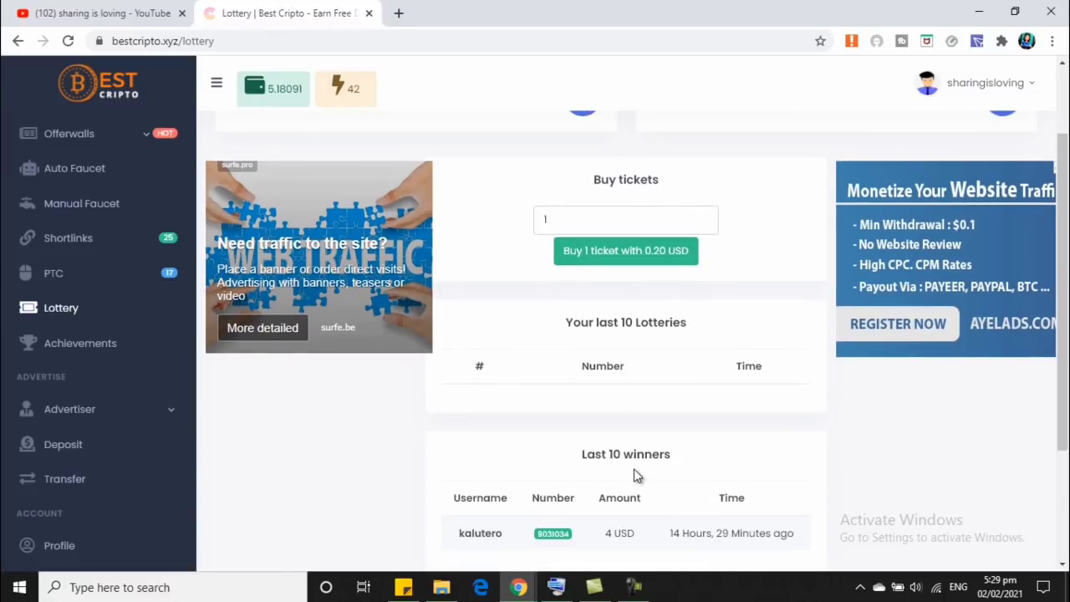
scroll(746, 492, up, 3)
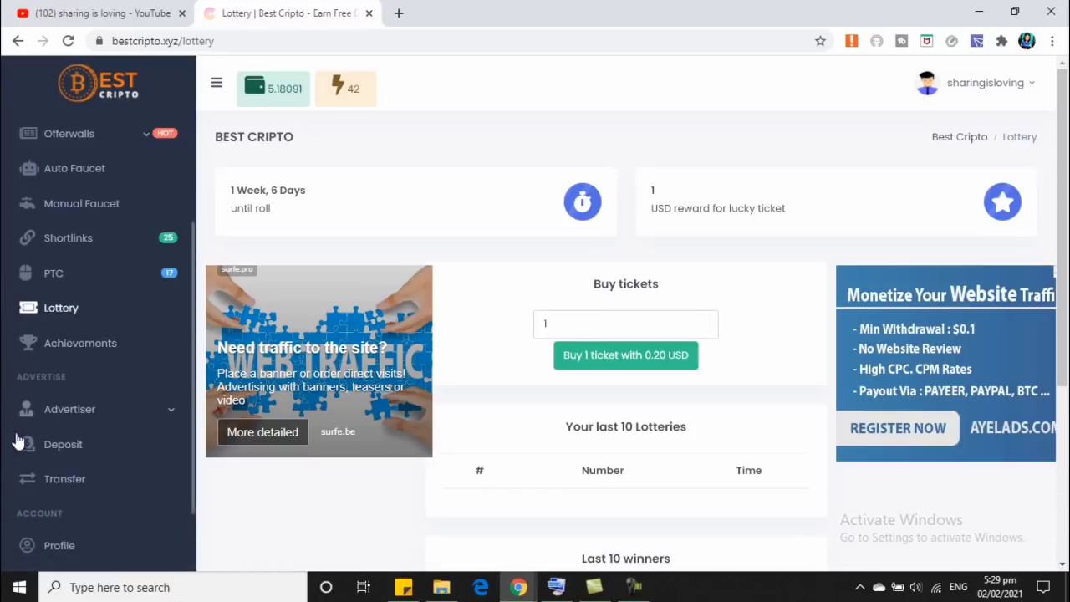
- Go to the Dashboard and copy the account's referral link
scroll(65, 361, down, 1)
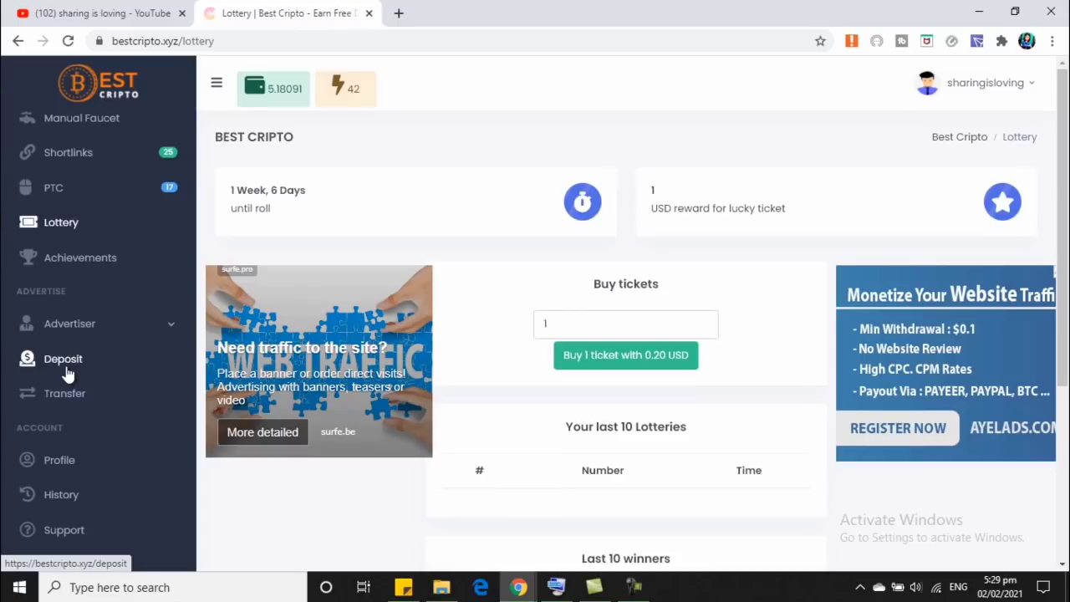
scroll(67, 372, down, 1)
scroll(73, 418, up, 3)
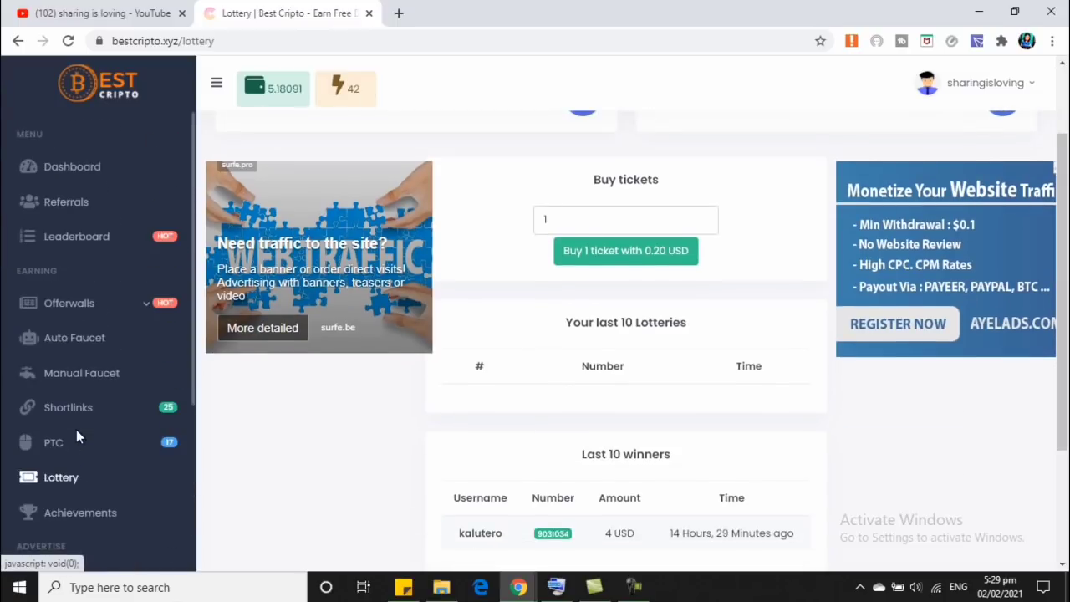
click(73, 171)
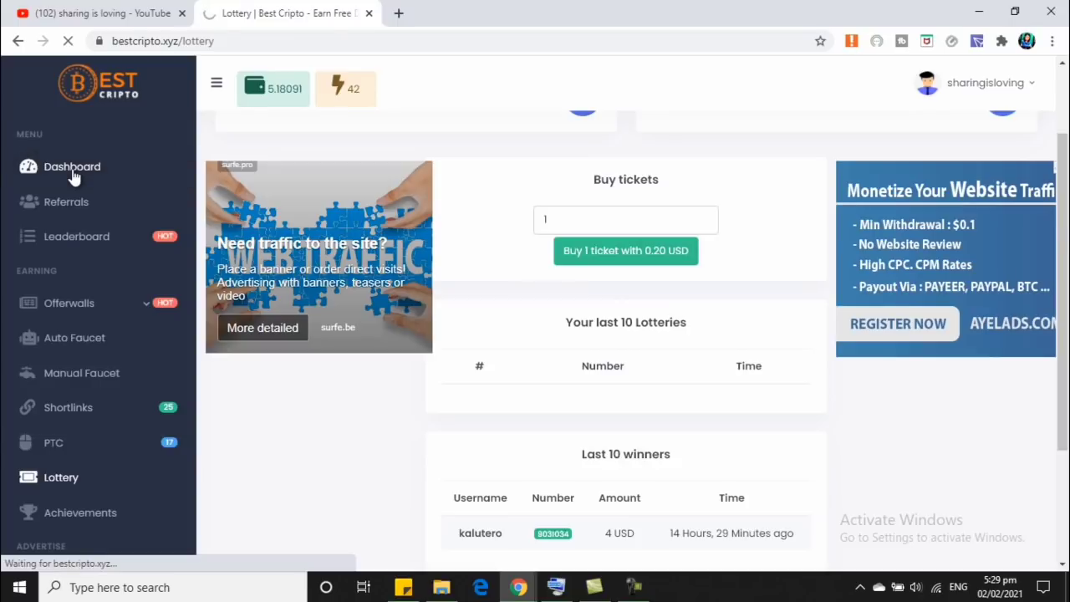
scroll(860, 385, down, 1)
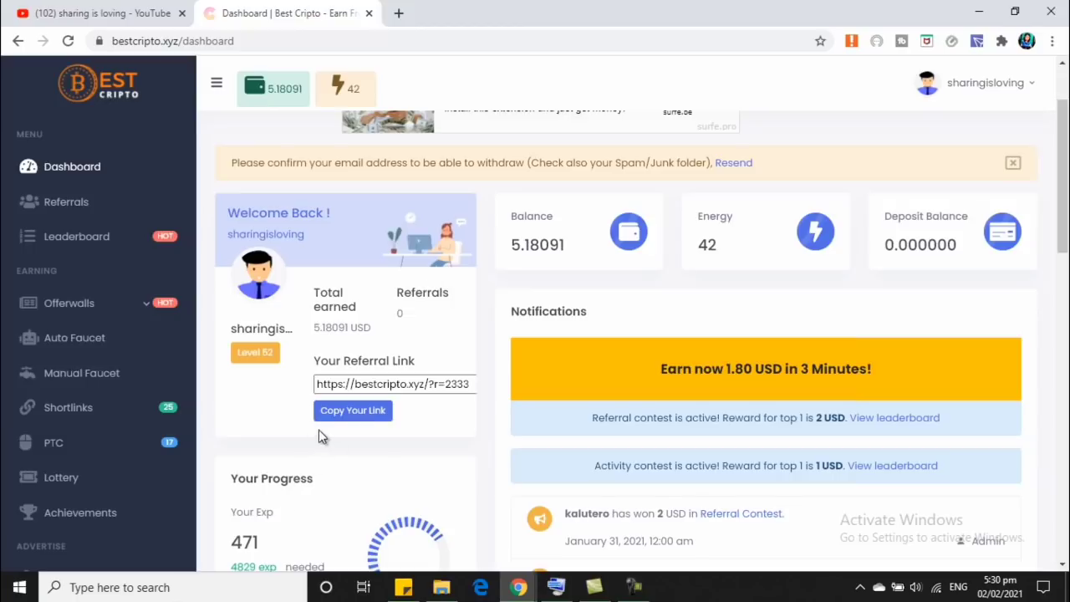
click(343, 417)
- Examine the dashboard's balances, notifications, withdrawal options and wallet registration links, dismissing the desktop notifications
scroll(357, 426, down, 1)
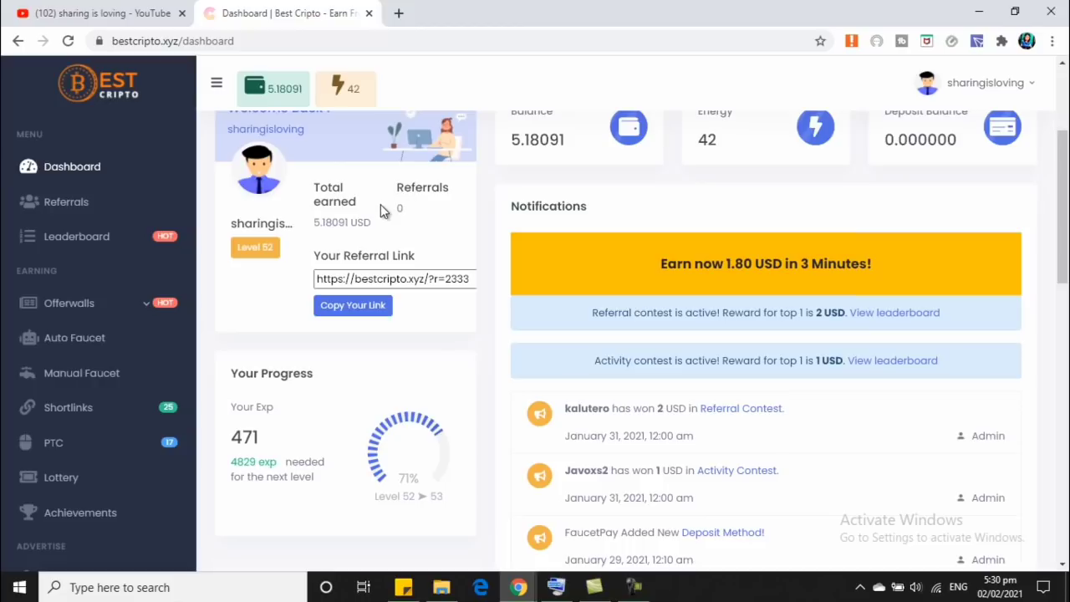
scroll(568, 409, up, 3)
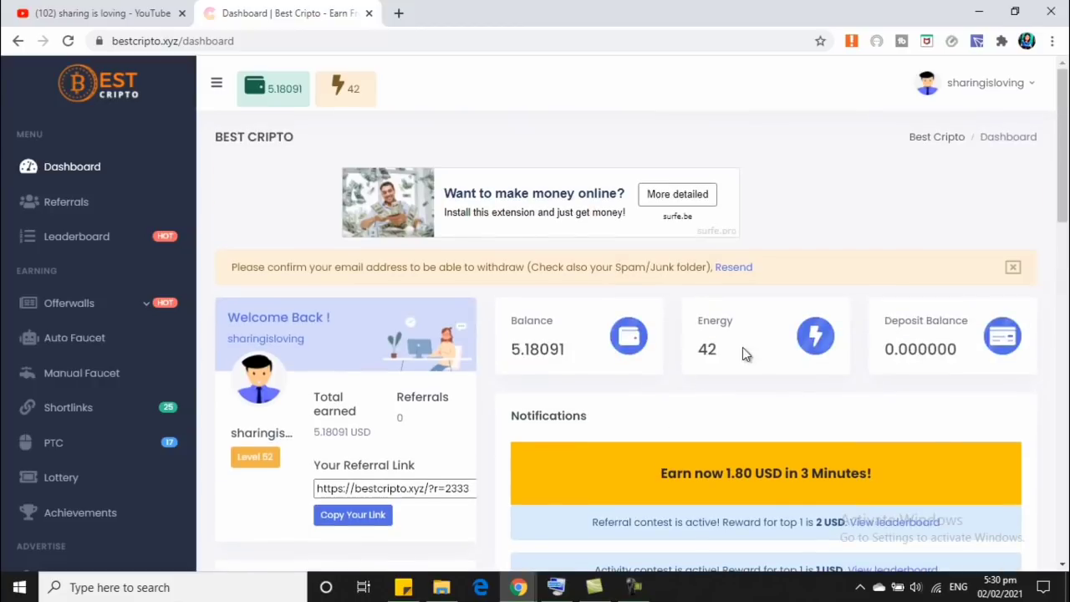
click(1047, 518)
scroll(582, 357, down, 5)
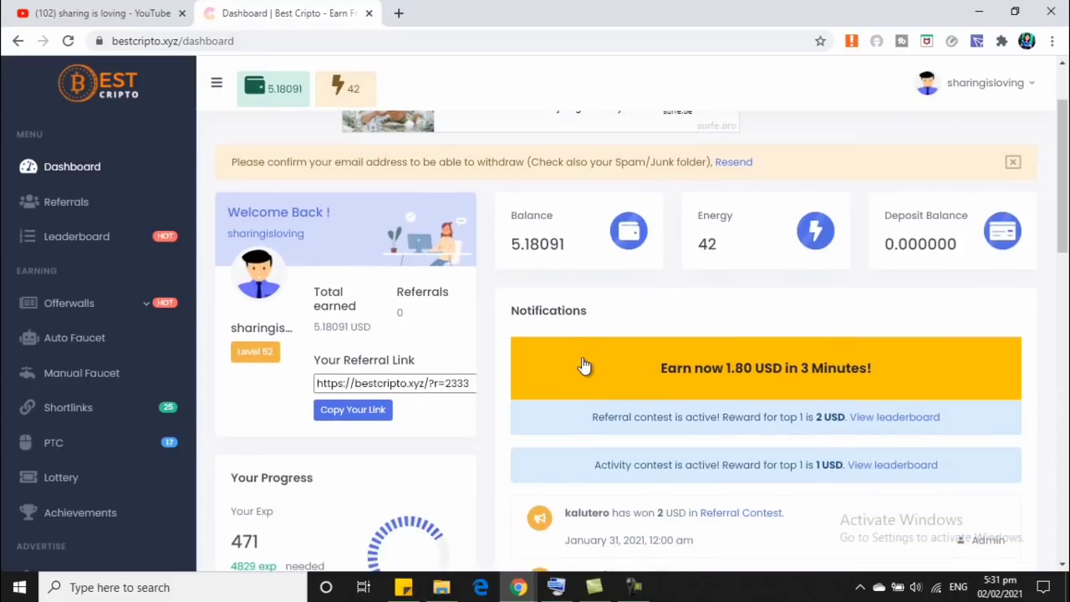
scroll(584, 365, down, 4)
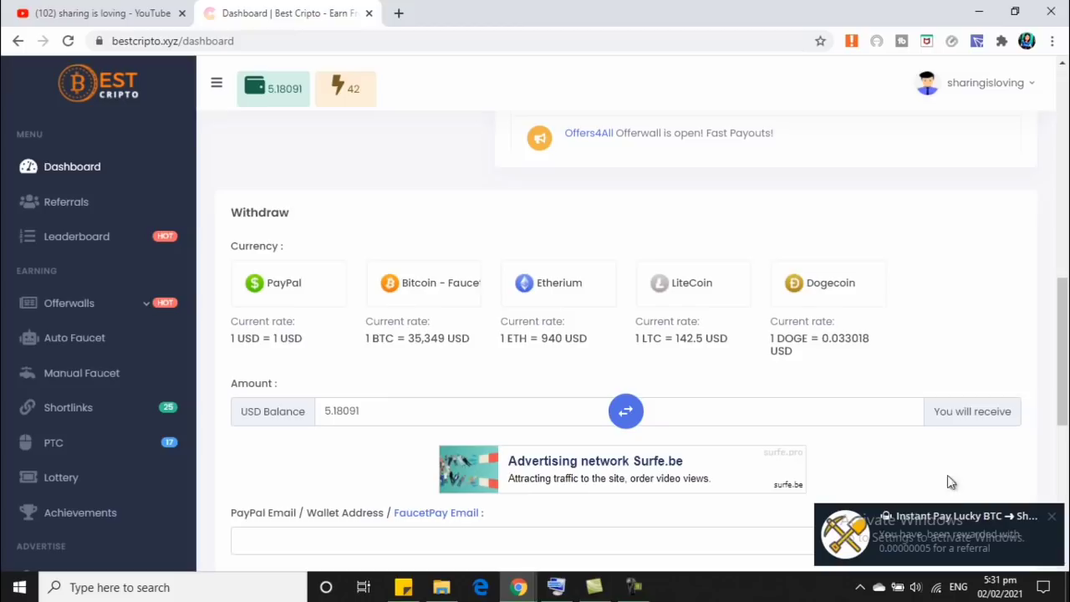
click(1052, 517)
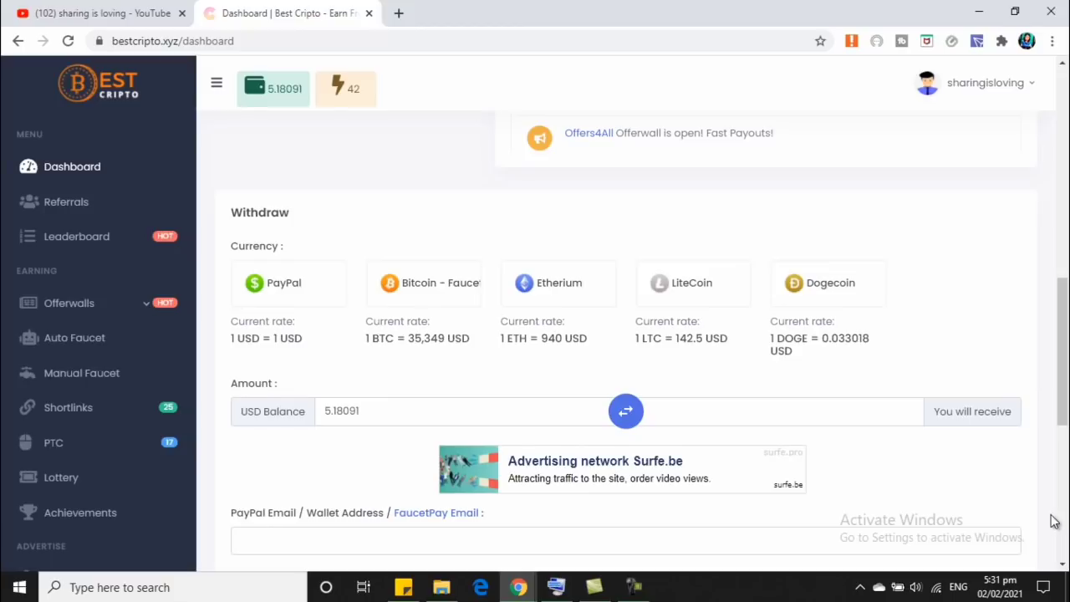
scroll(764, 473, down, 4)
scroll(738, 460, down, 2)
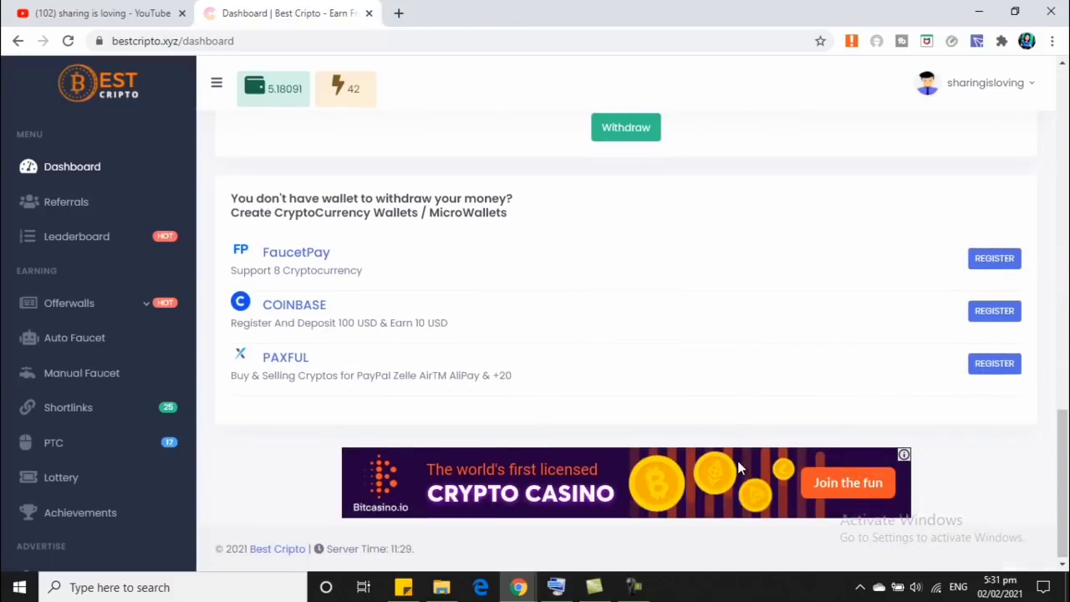
scroll(737, 461, up, 15)
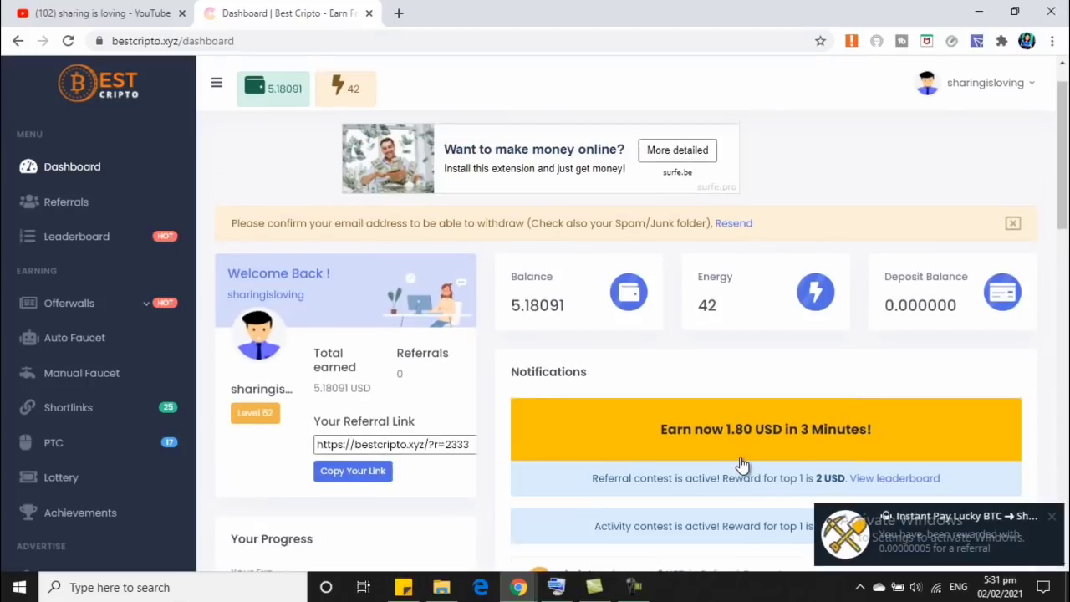
click(1051, 517)
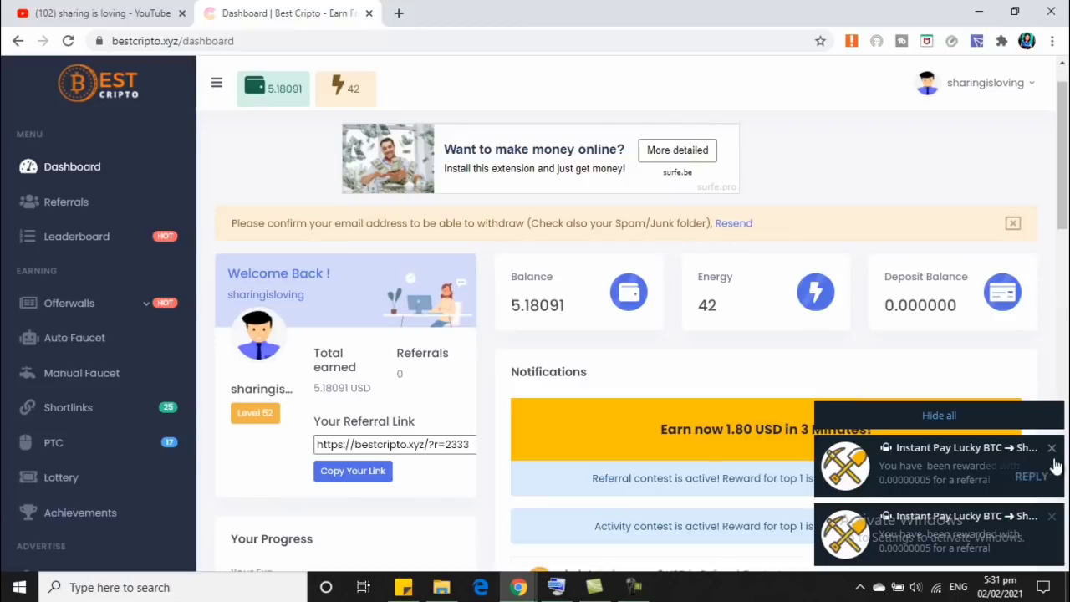
click(937, 417)
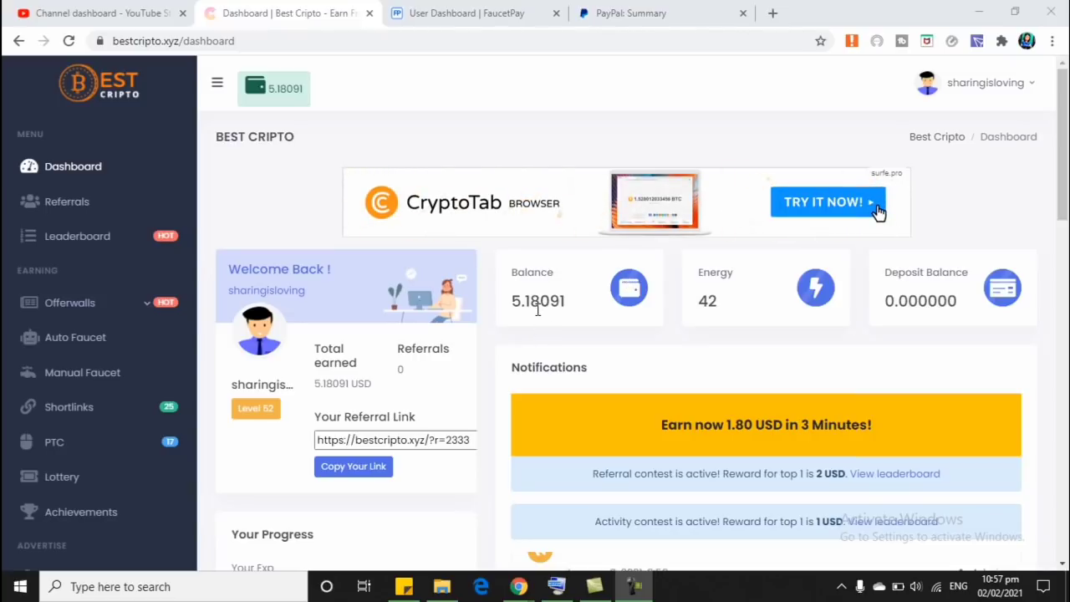
- Compare the withdrawal minimums and receivable amounts for Etherium, Dogecoin, LiteCoin and Bitcoin in the Withdraw section
scroll(528, 309, down, 4)
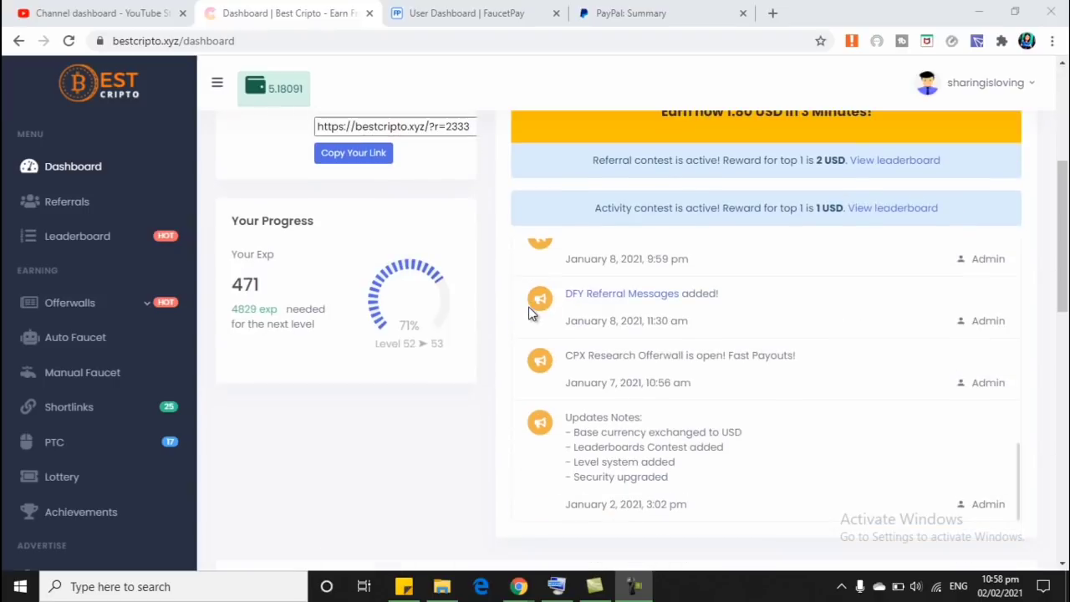
scroll(526, 311, down, 5)
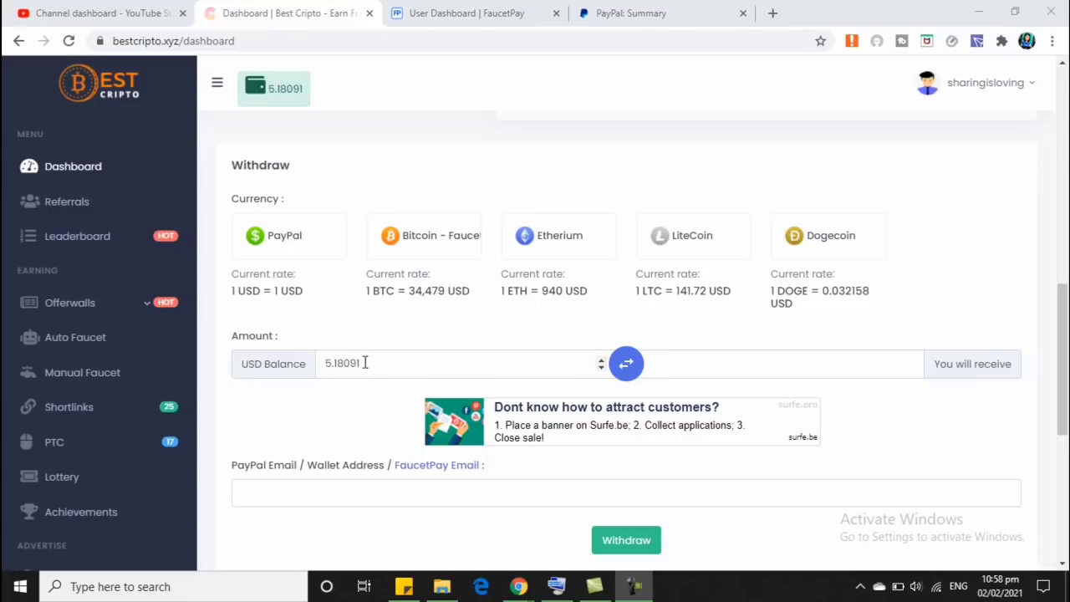
click(567, 252)
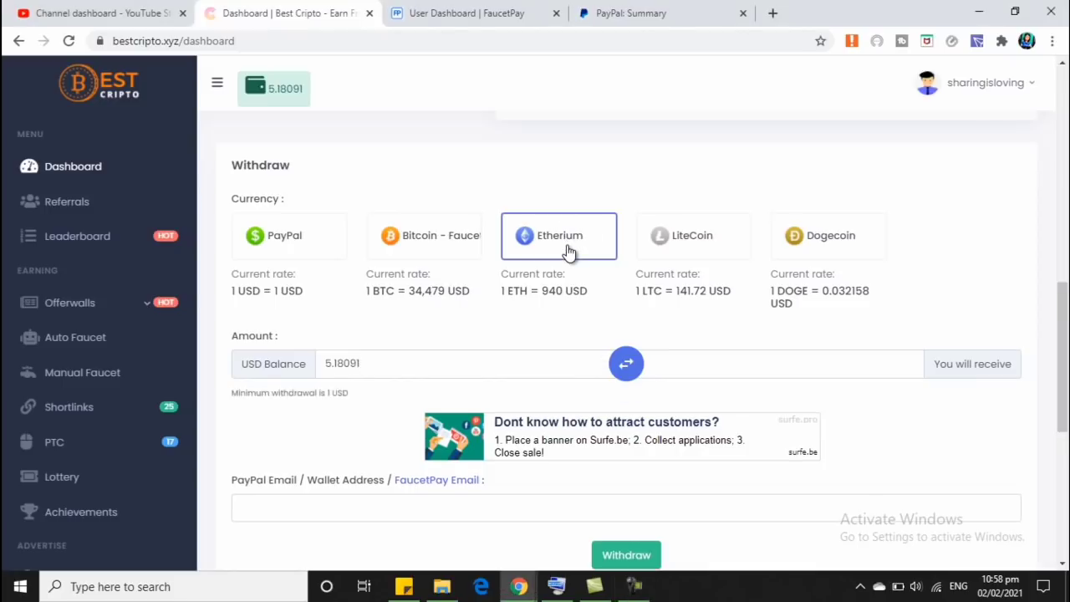
click(833, 238)
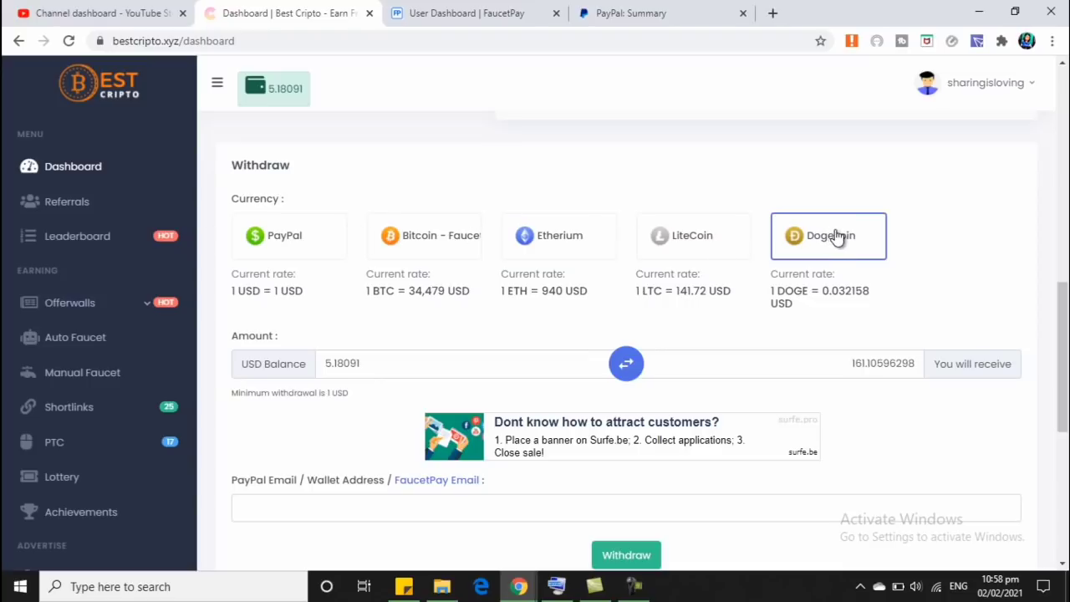
click(689, 246)
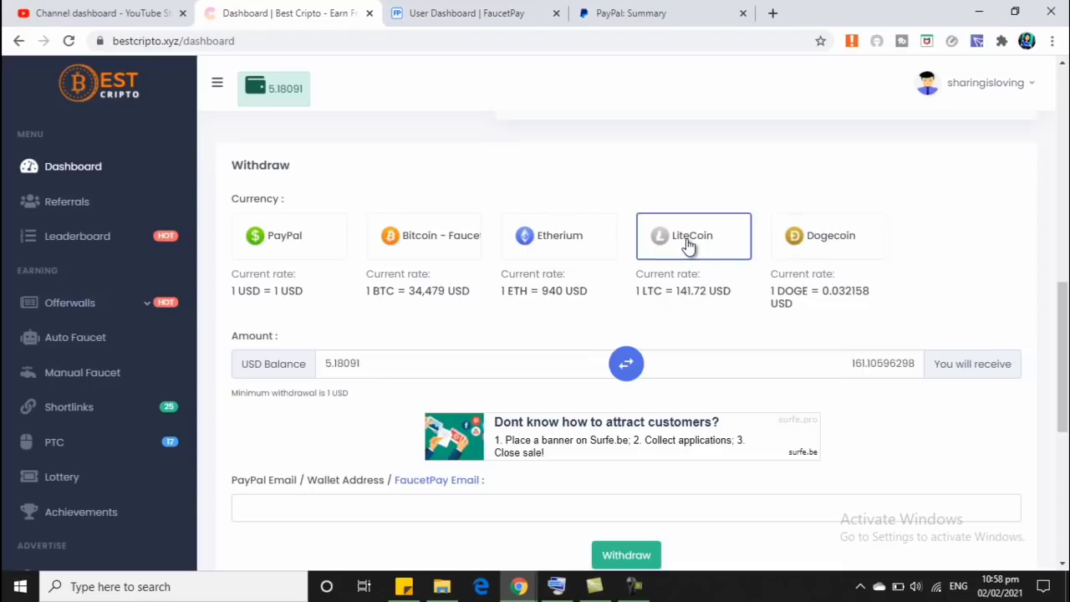
click(543, 244)
click(431, 246)
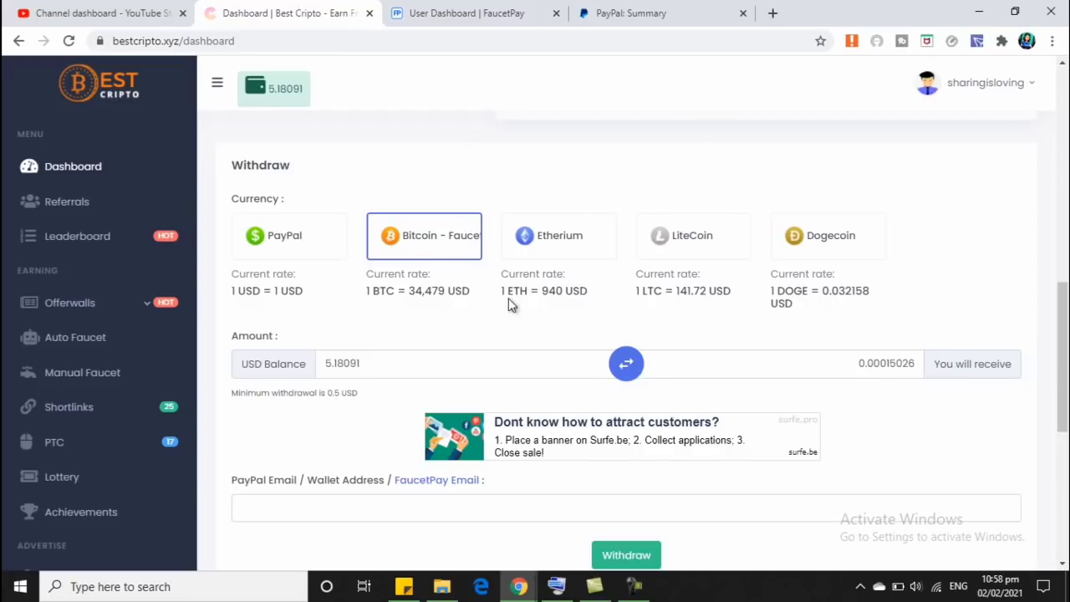
- Submit a withdrawal of the full USD balance in Etherium to the account's FaucetPay email
click(575, 247)
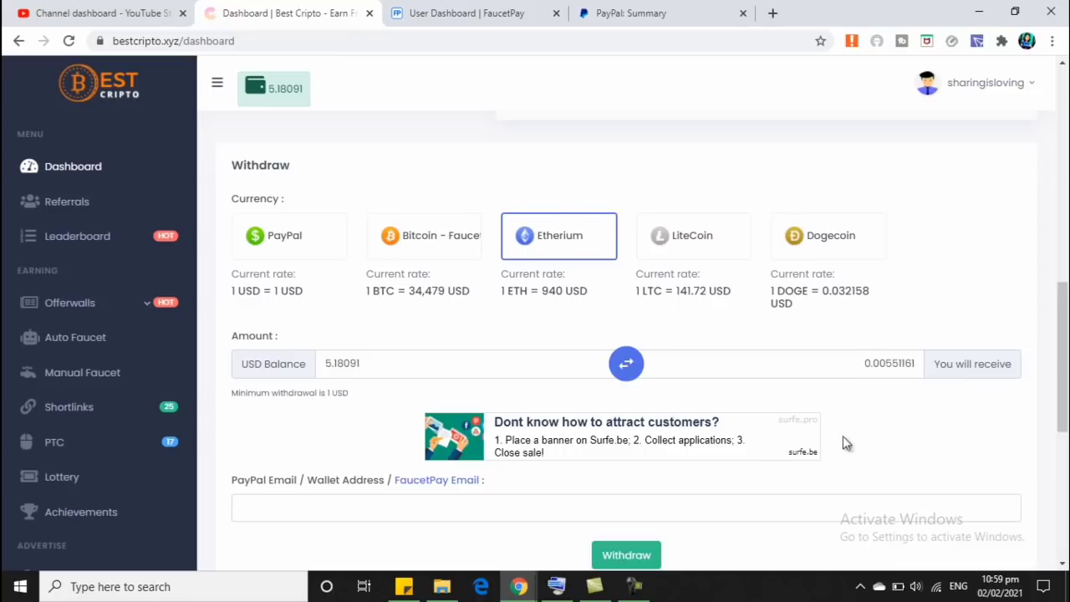
click(387, 508)
scroll(607, 464, down, 1)
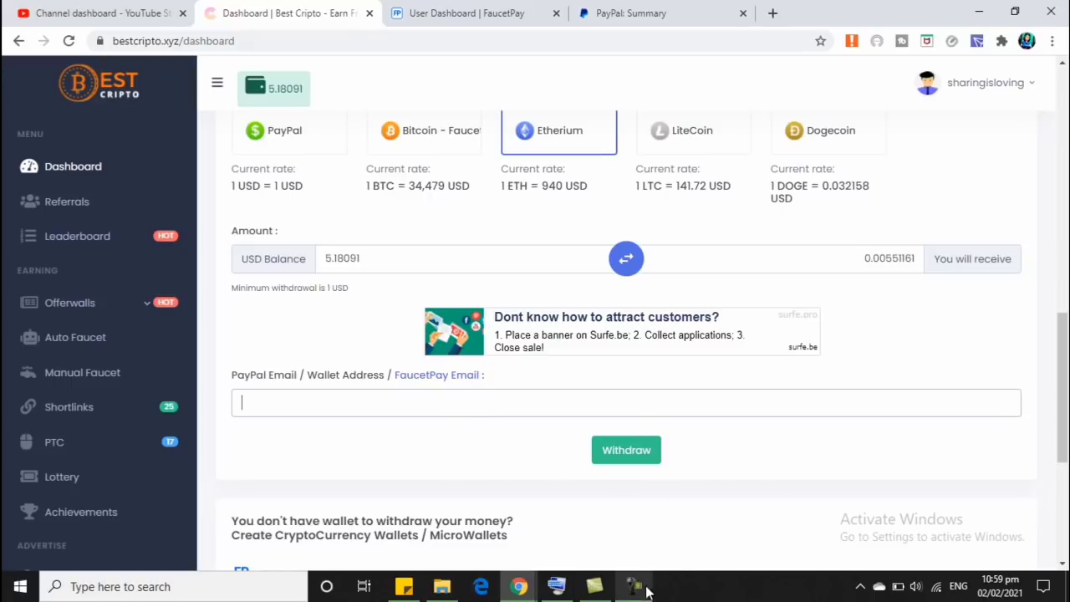
key(ctrl+v)
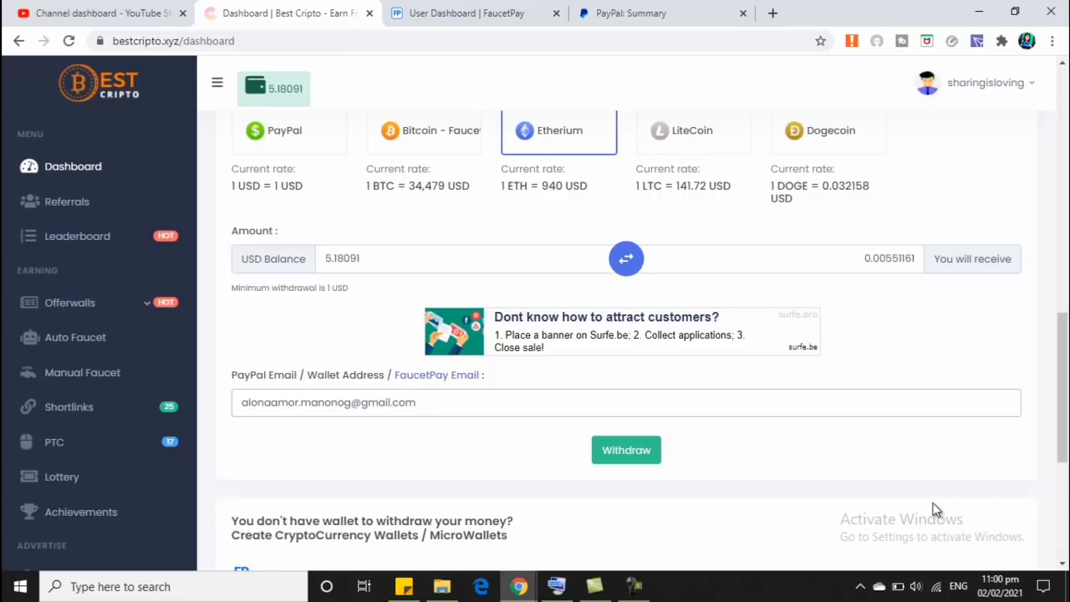
click(615, 455)
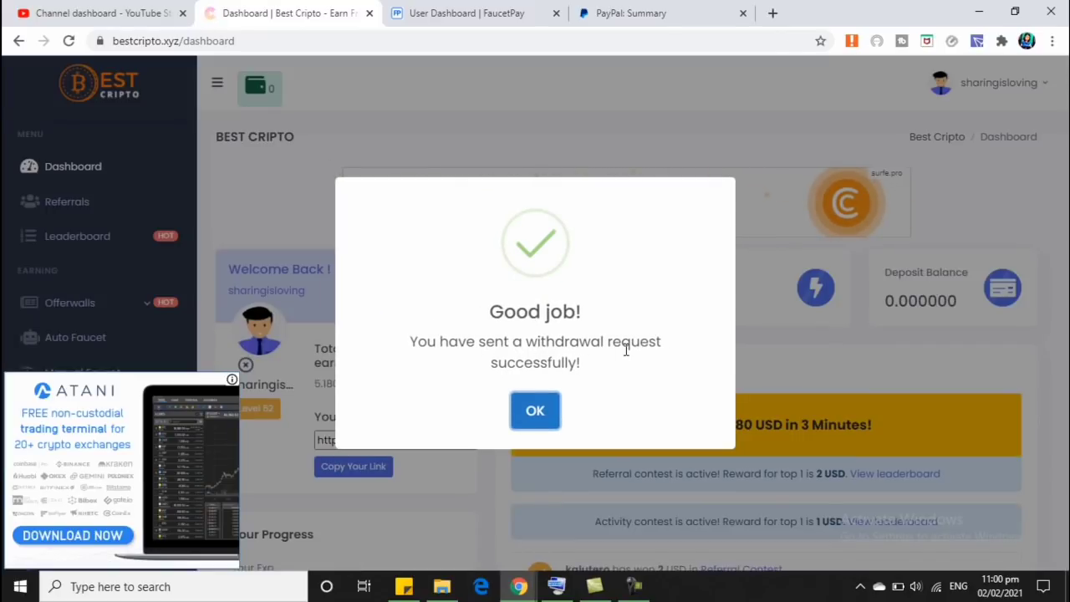
- Dismiss the withdrawal confirmation, return from the advertising page to the Best Cripto dashboard, and close the floating ad
click(543, 410)
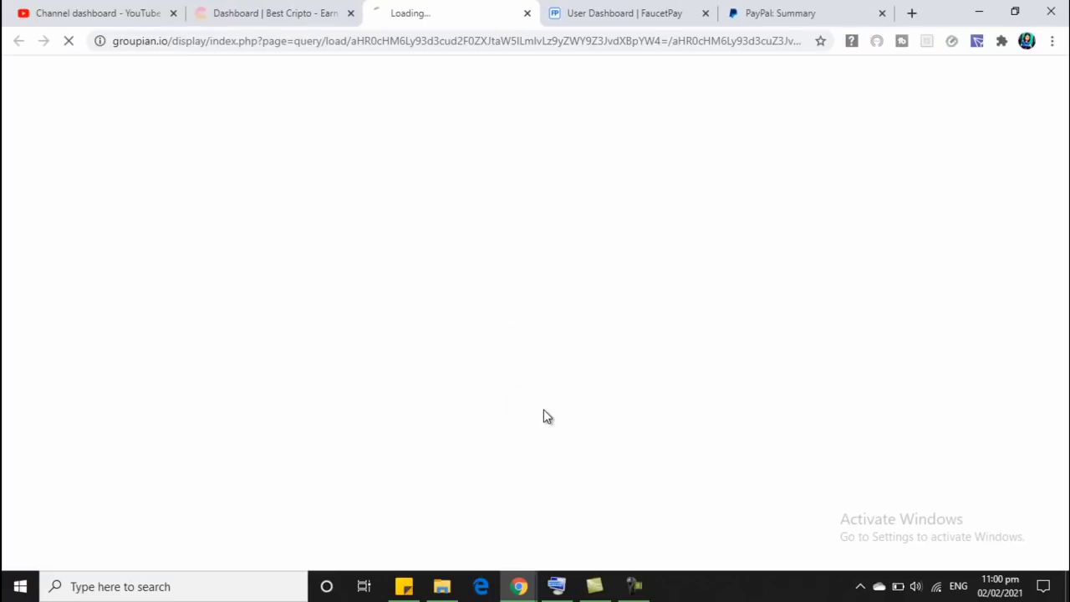
click(307, 10)
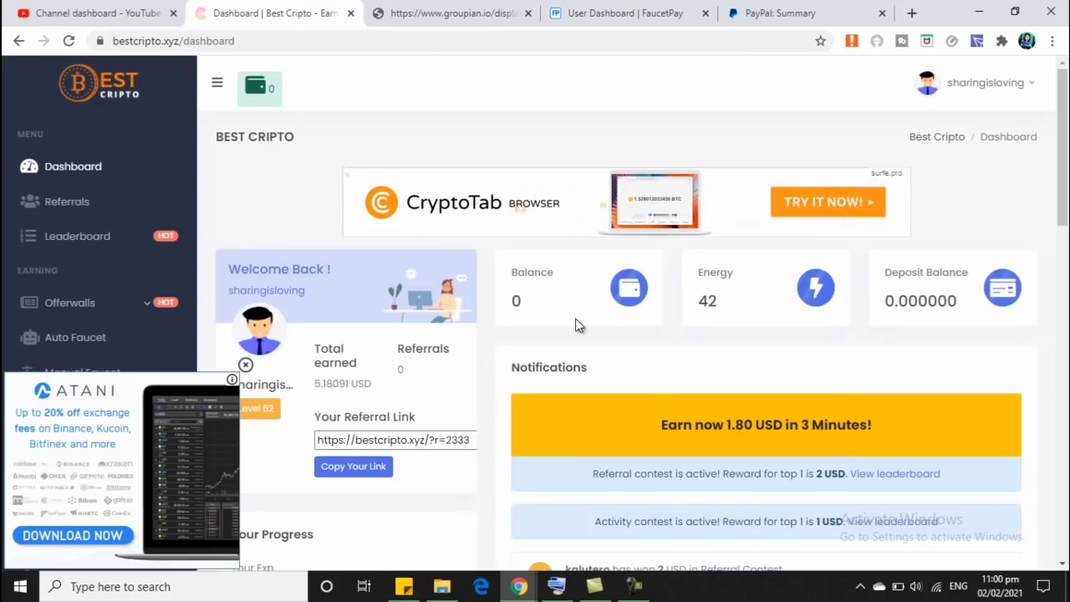
click(246, 366)
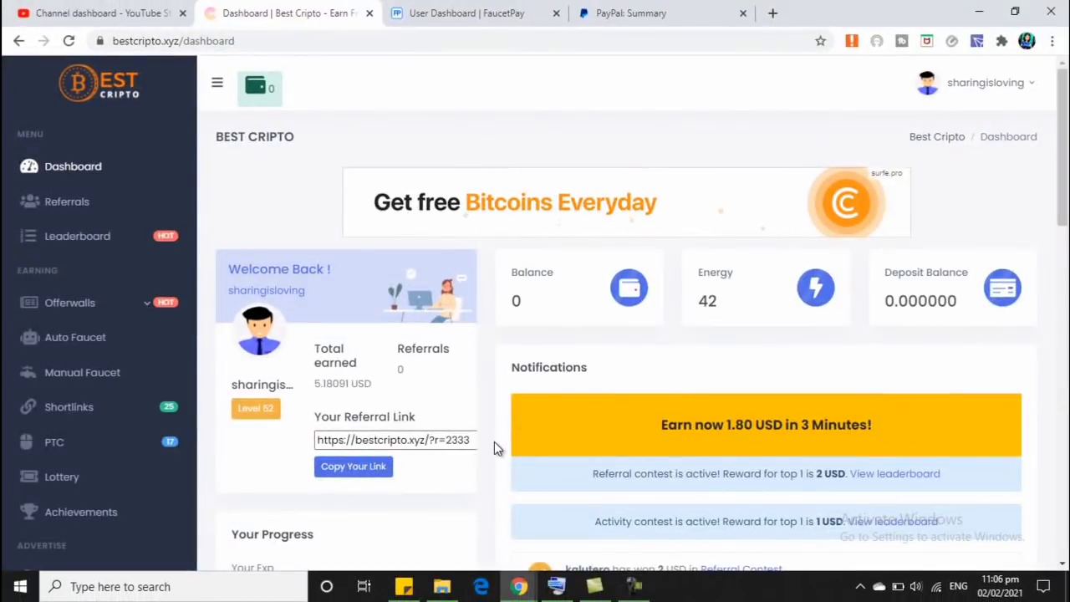
scroll(493, 449, down, 8)
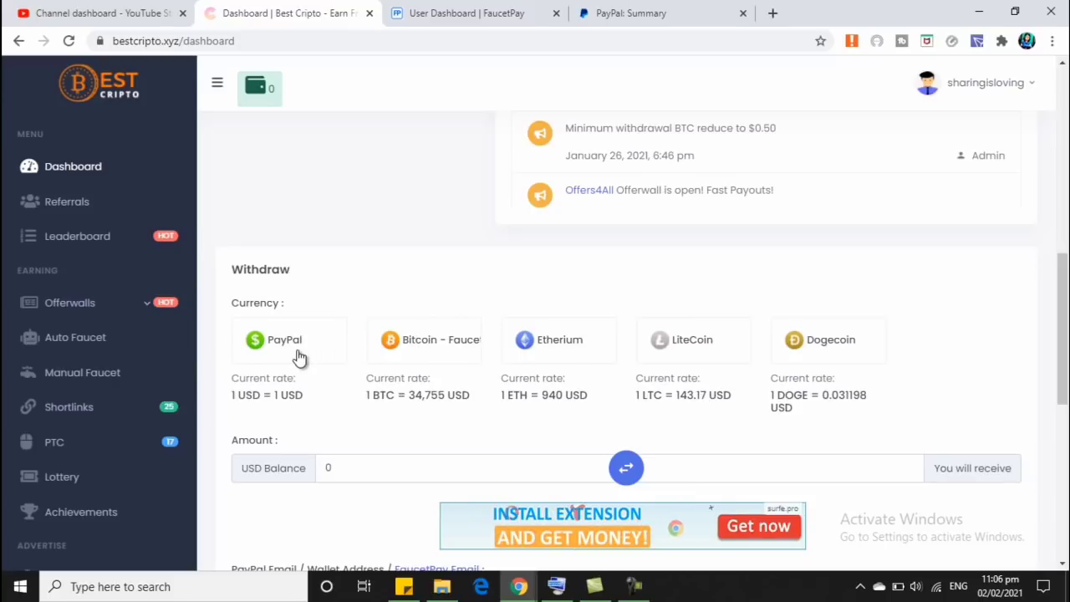
scroll(675, 409, up, 3)
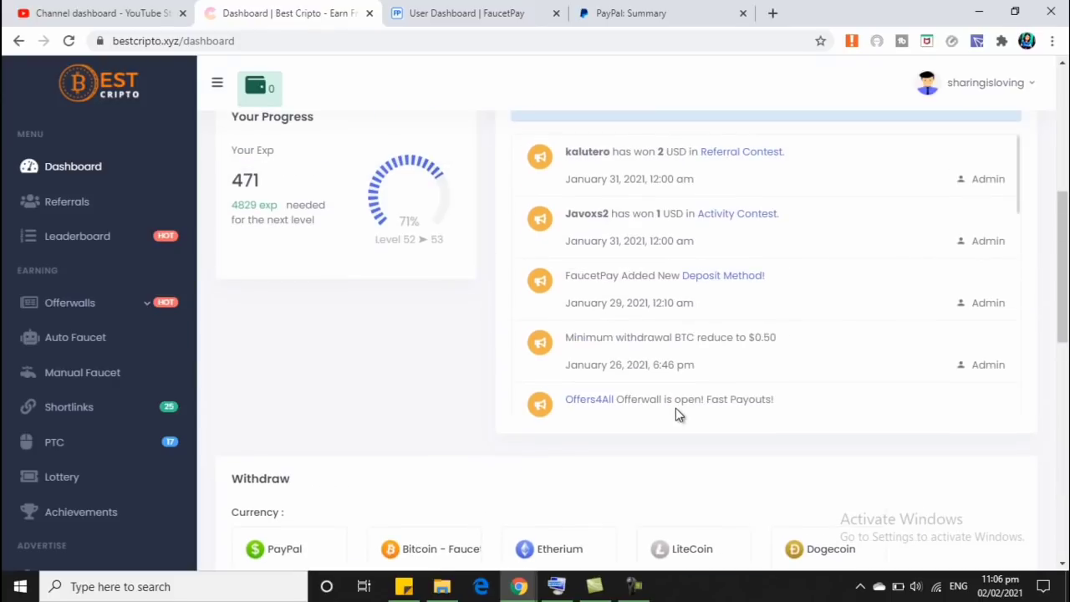
scroll(676, 410, up, 5)
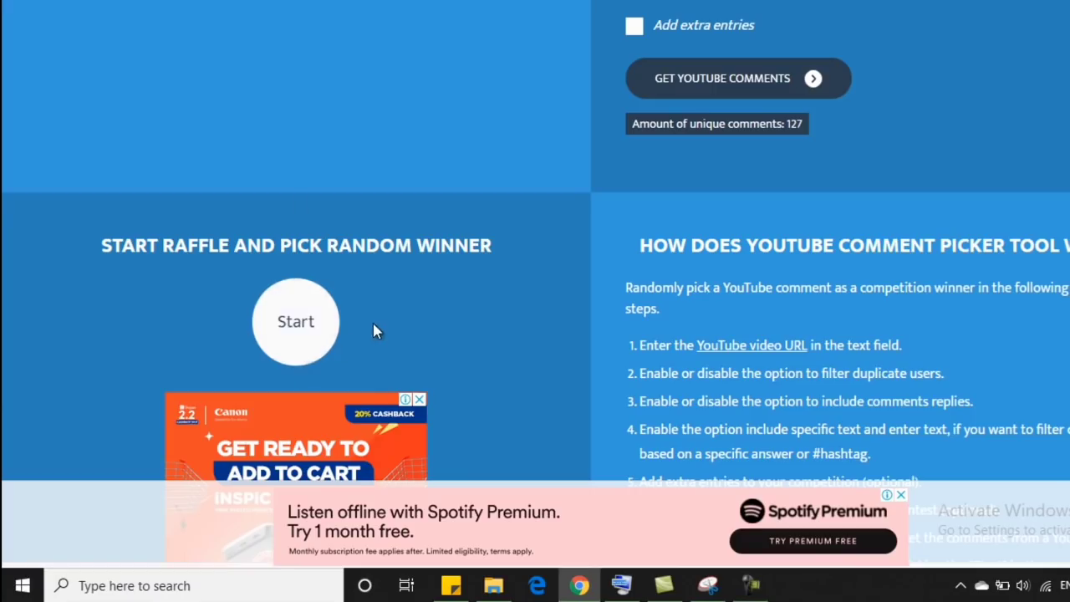
- Start the raffle in the YouTube comment picker and draw a second random winner
scroll(374, 331, down, 3)
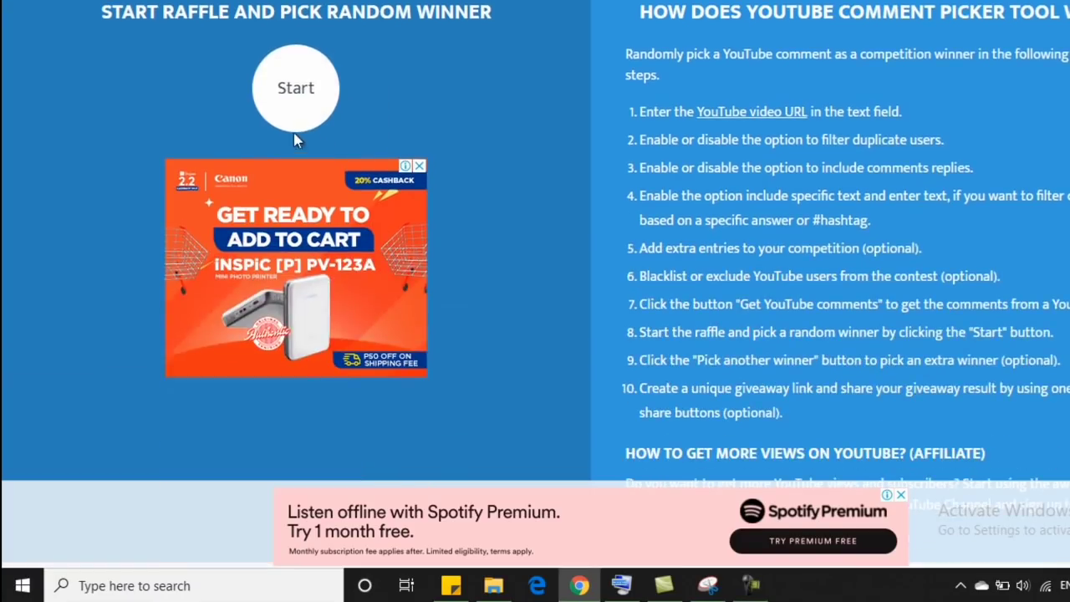
click(296, 126)
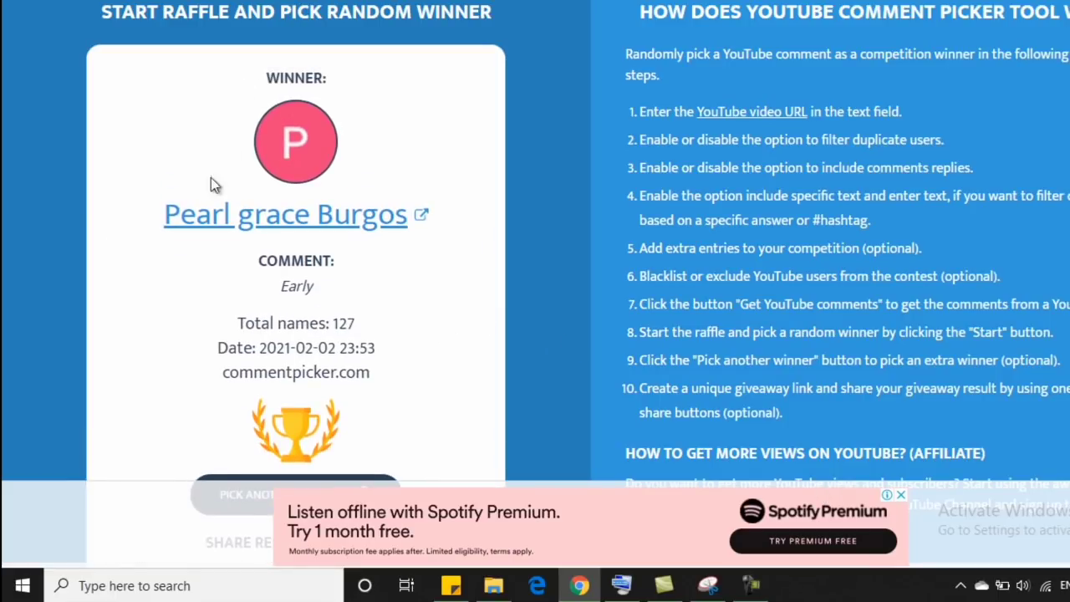
scroll(393, 387, down, 3)
click(292, 274)
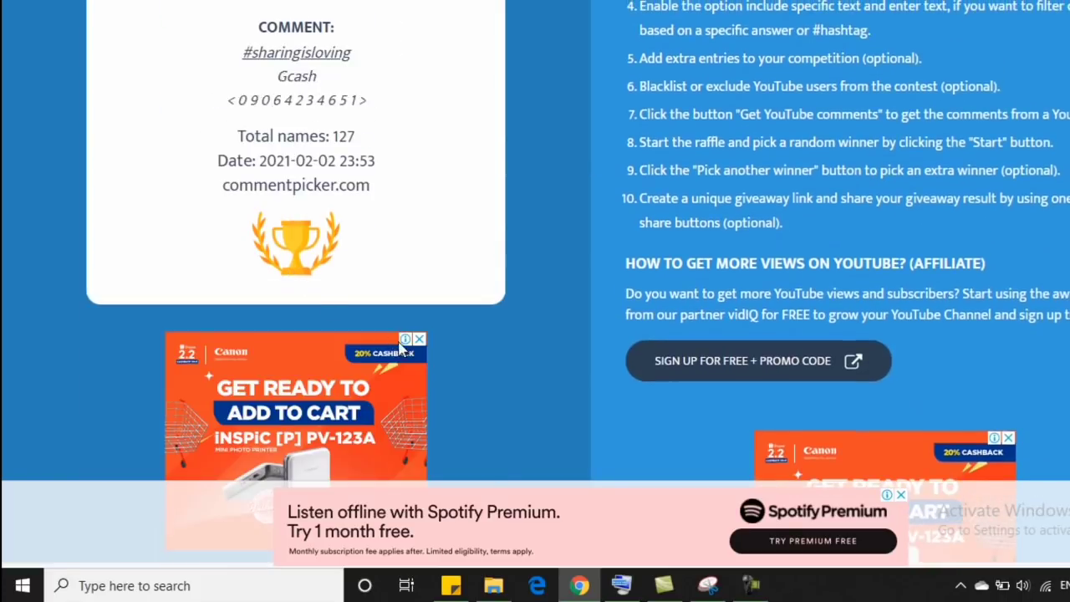